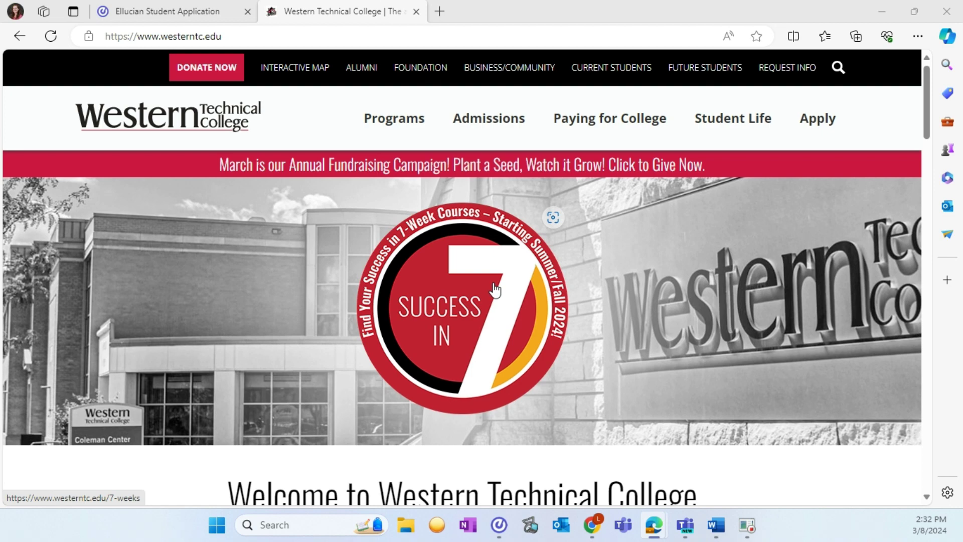
# Visit the Western Technical College Current Students page, then switch to the Colleague Self-Service tab.
pyautogui.click(587, 70)
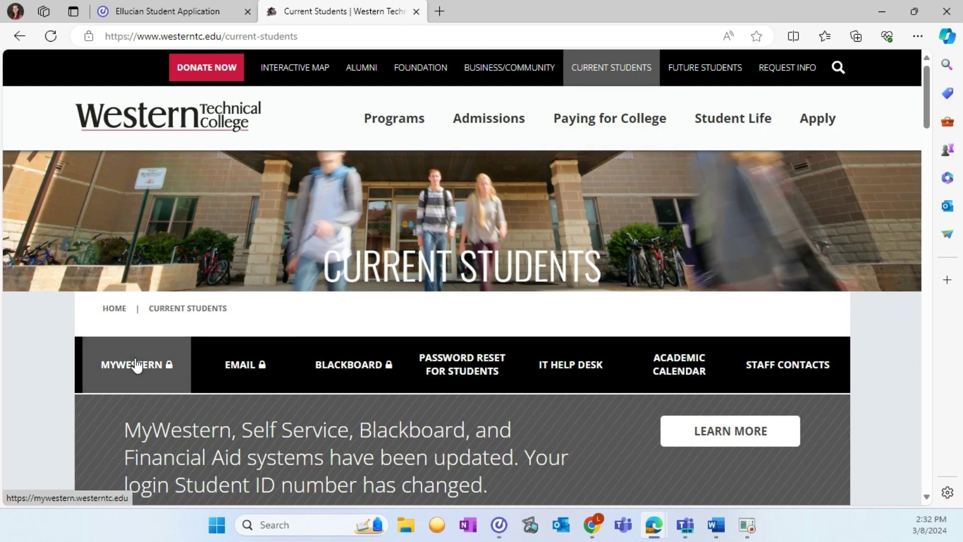
pyautogui.click(172, 3)
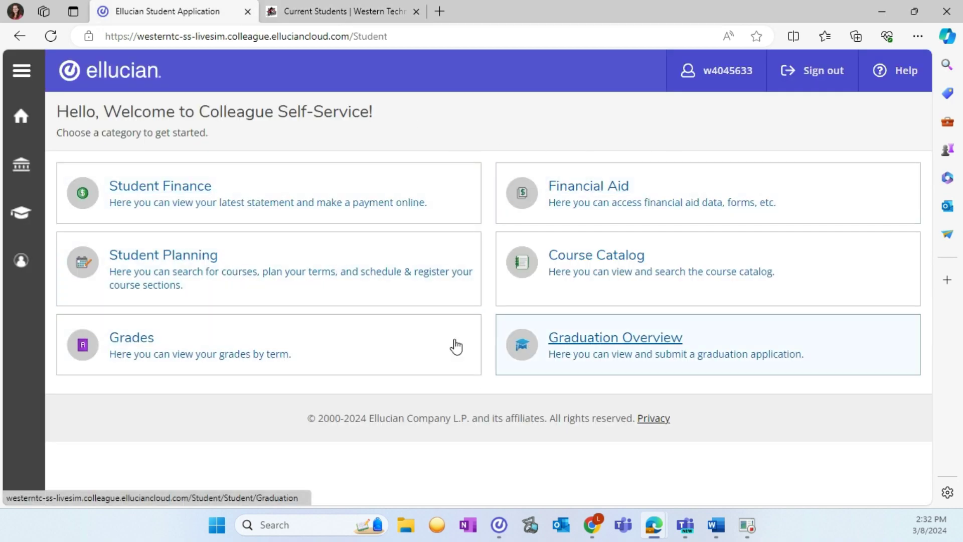
# Open the Student Planning card from the Colleague Self-Service home page.
pyautogui.click(183, 276)
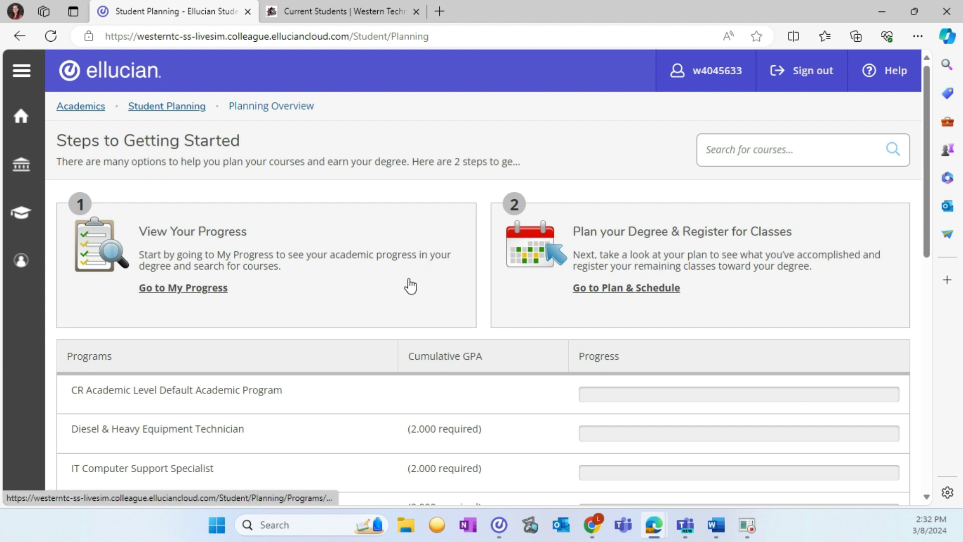
# Open My Progress and page forward to the IT Computer Support Specialist program.
pyautogui.click(204, 295)
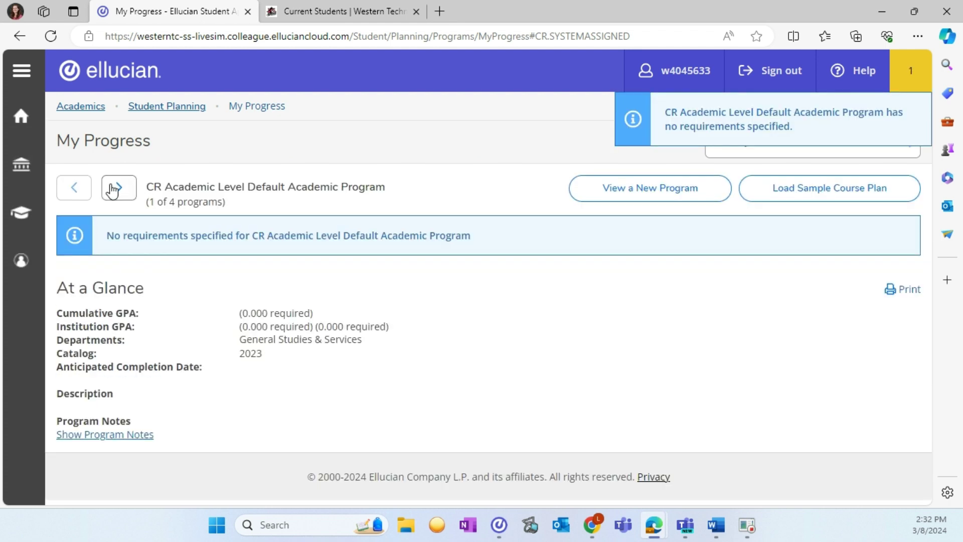
pyautogui.click(115, 188)
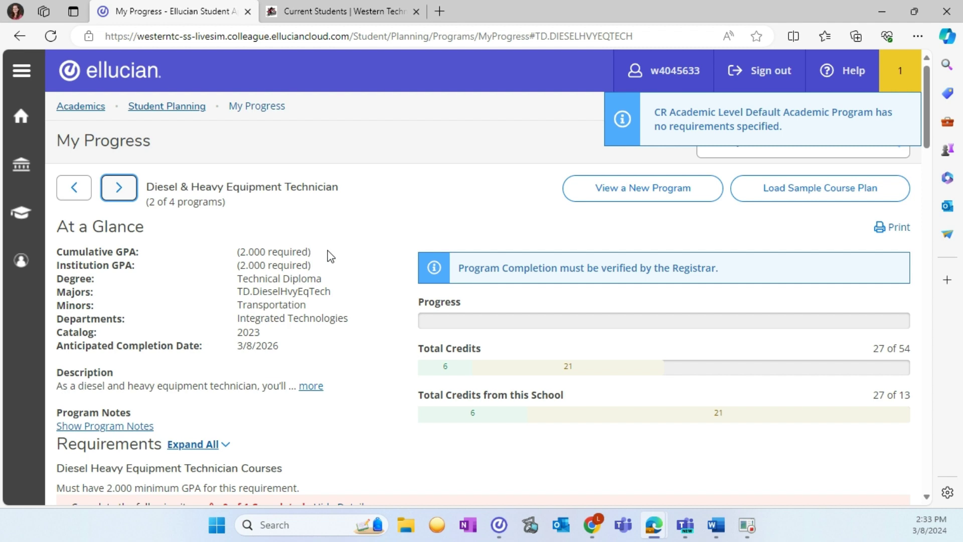
pyautogui.click(119, 188)
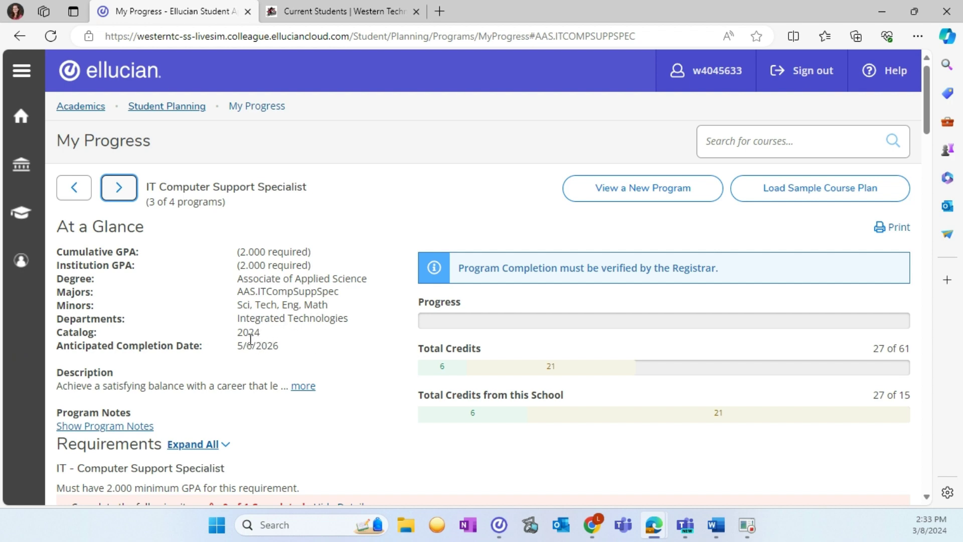
# Scroll down to the IT-Computer Support Specialist course requirements table.
pyautogui.scroll(-4, 298, 320)
pyautogui.scroll(-3, 299, 320)
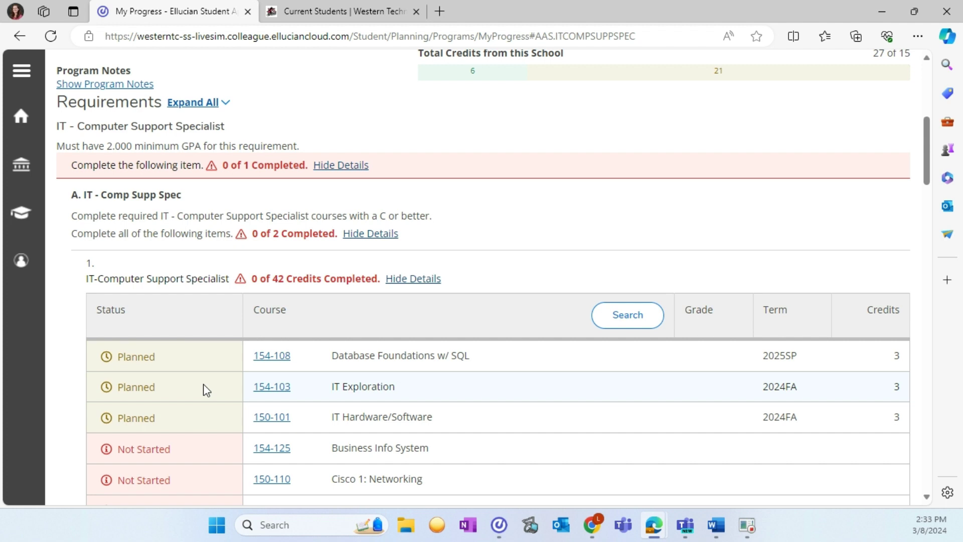
pyautogui.scroll(-2, 203, 383)
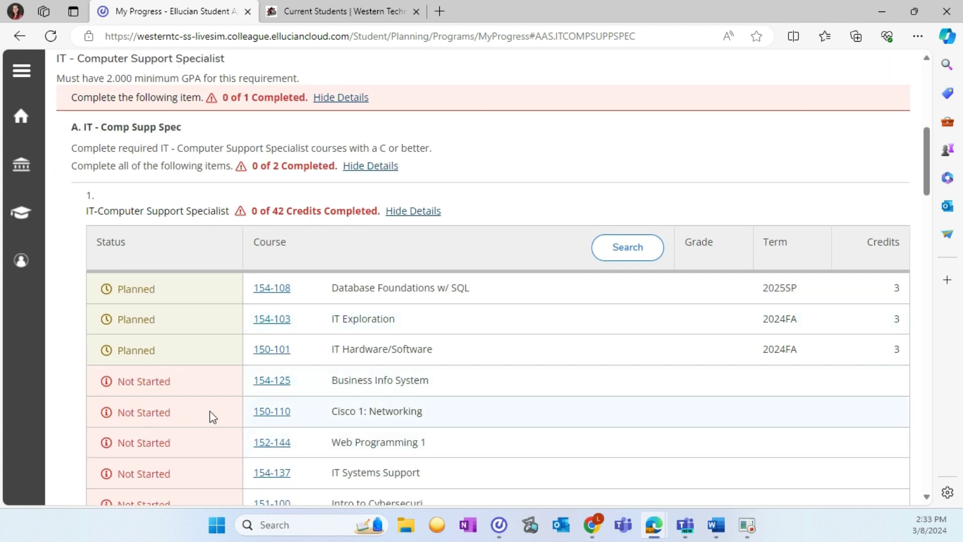
# Check the 154-108 Database Foundations w/ SQL details, then return to the Planning Overview.
pyautogui.click(271, 290)
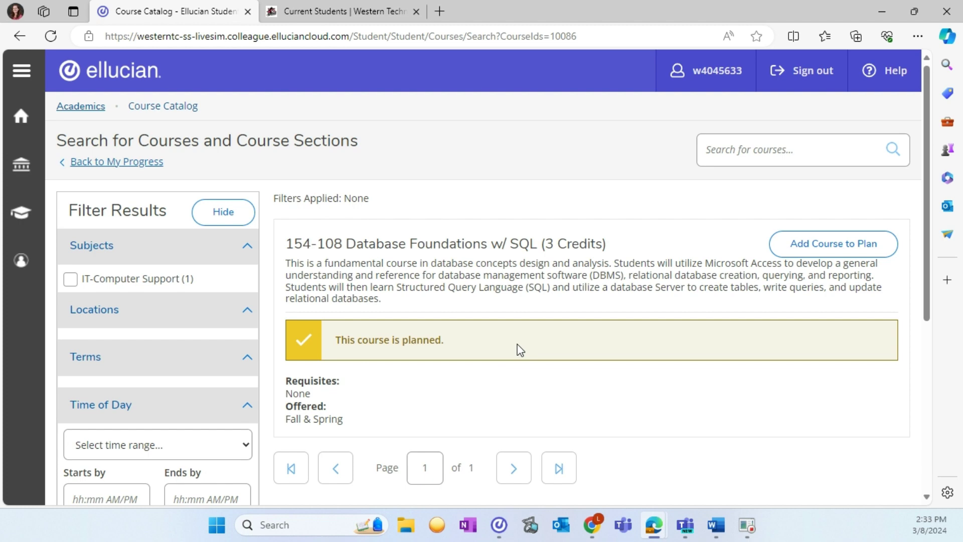
pyautogui.click(114, 166)
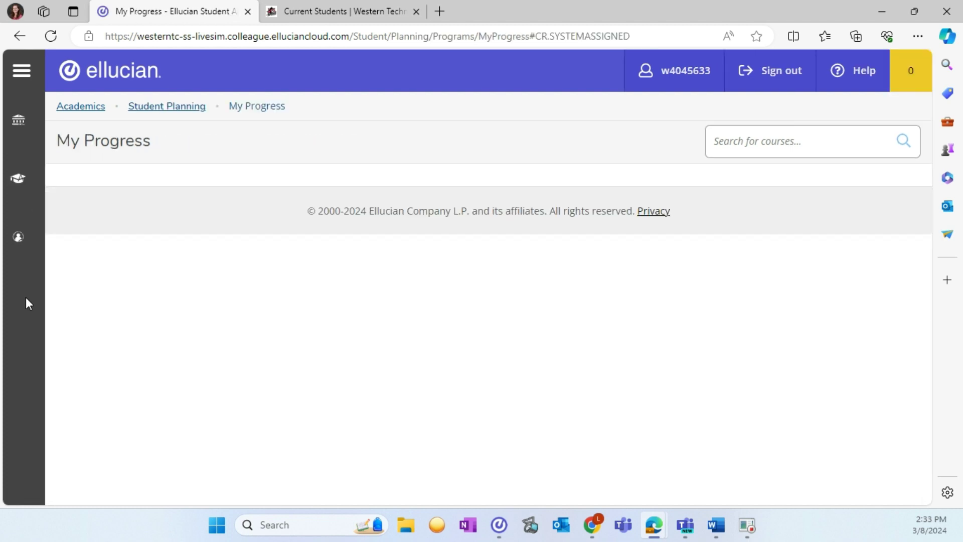
pyautogui.click(186, 112)
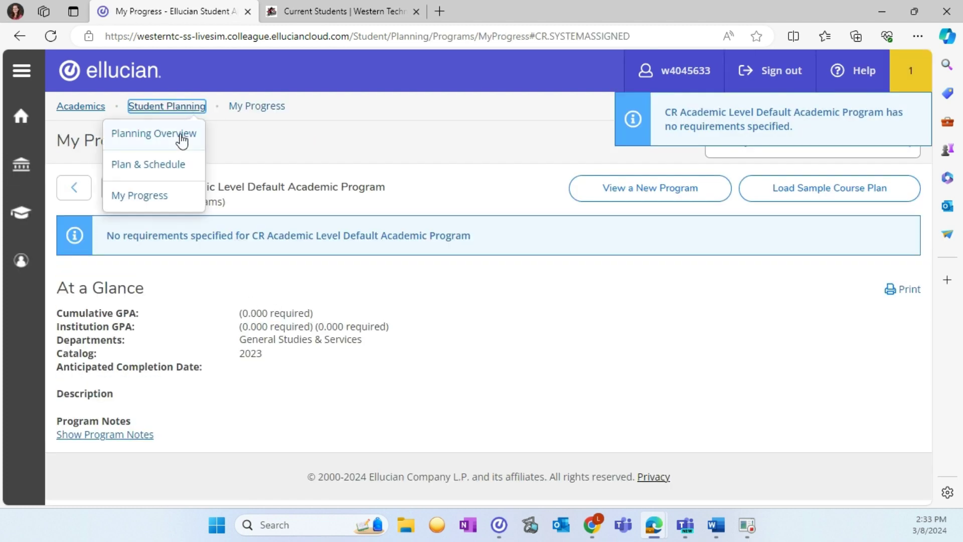
pyautogui.click(183, 133)
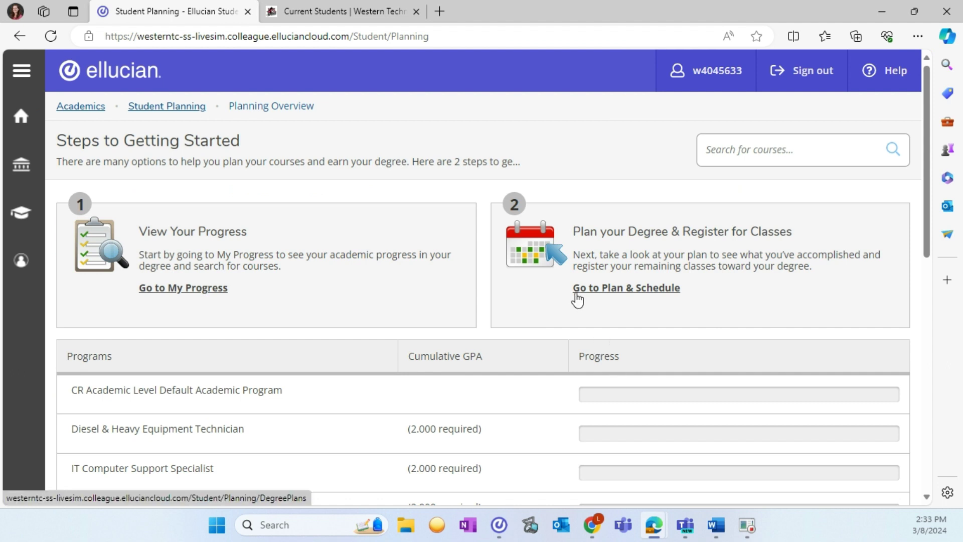
# Show the Plan & Schedule timeline, dismiss the drag help, and try moving a Summer 2024 course to Fall.
pyautogui.click(584, 291)
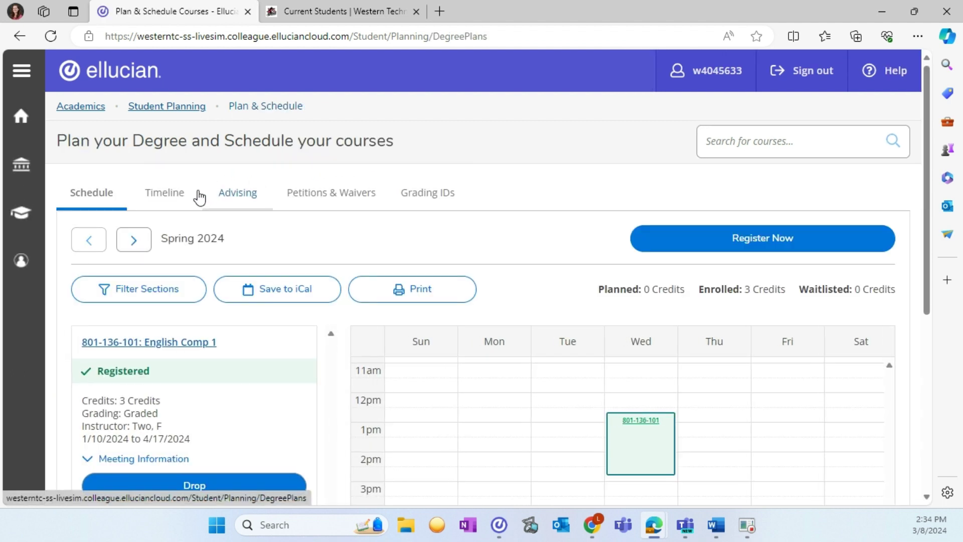
pyautogui.click(171, 200)
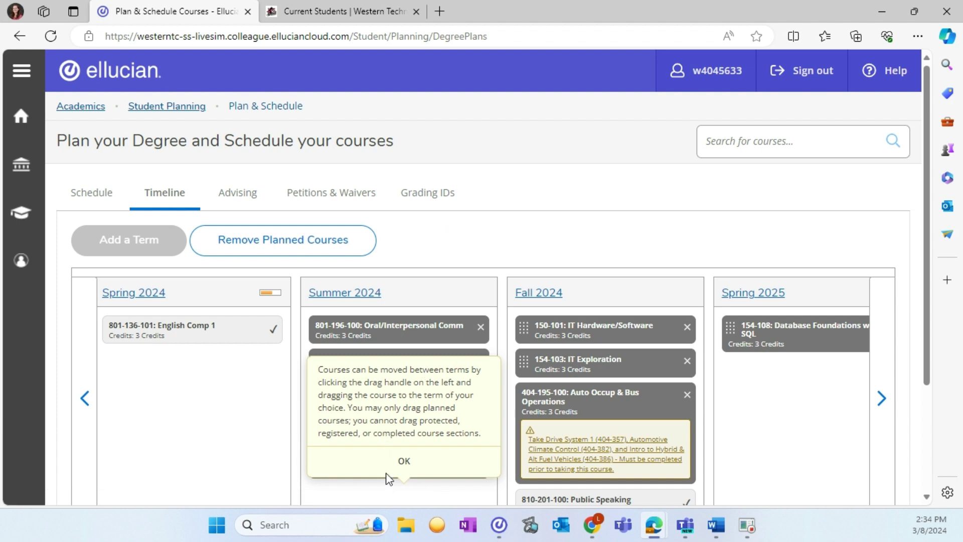
pyautogui.click(396, 460)
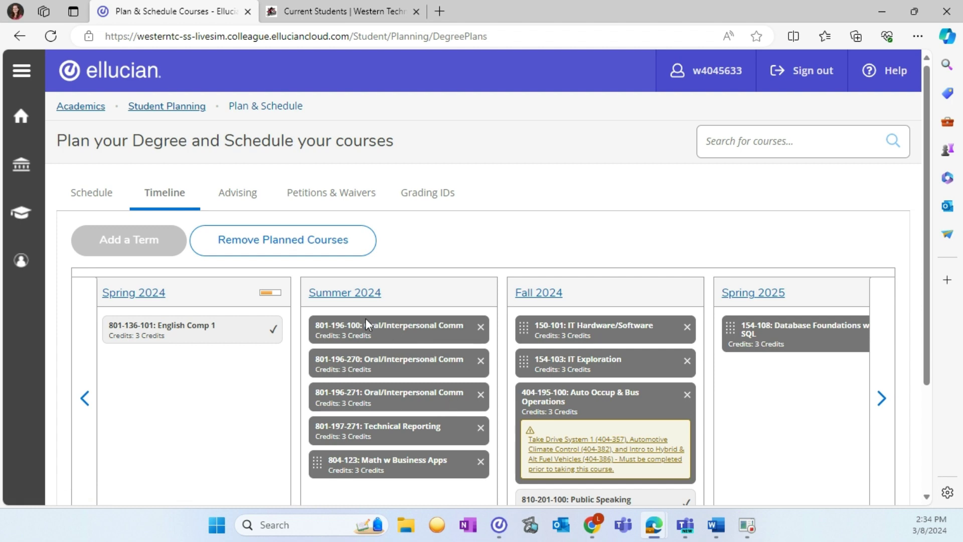
pyautogui.moveTo(365, 318); pyautogui.dragTo(524, 324)
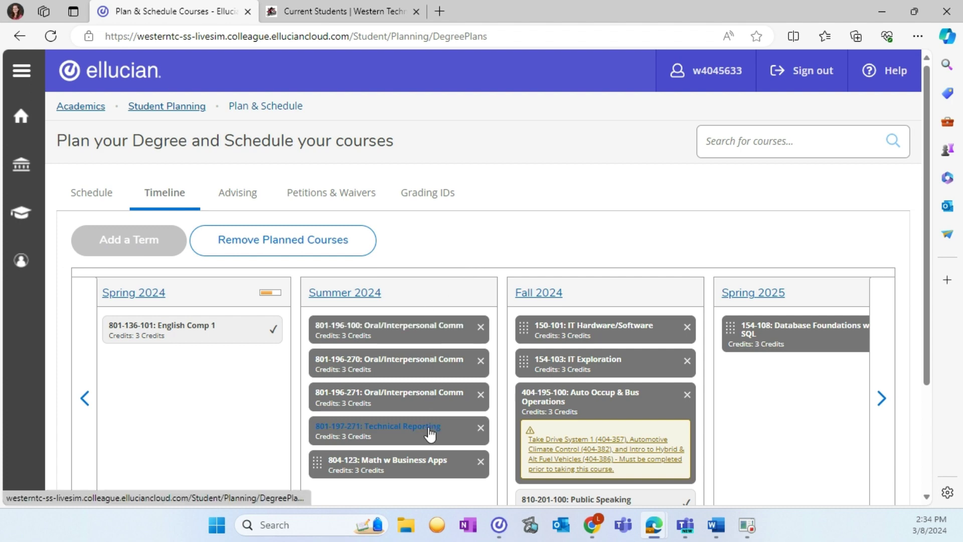
pyautogui.click(85, 200)
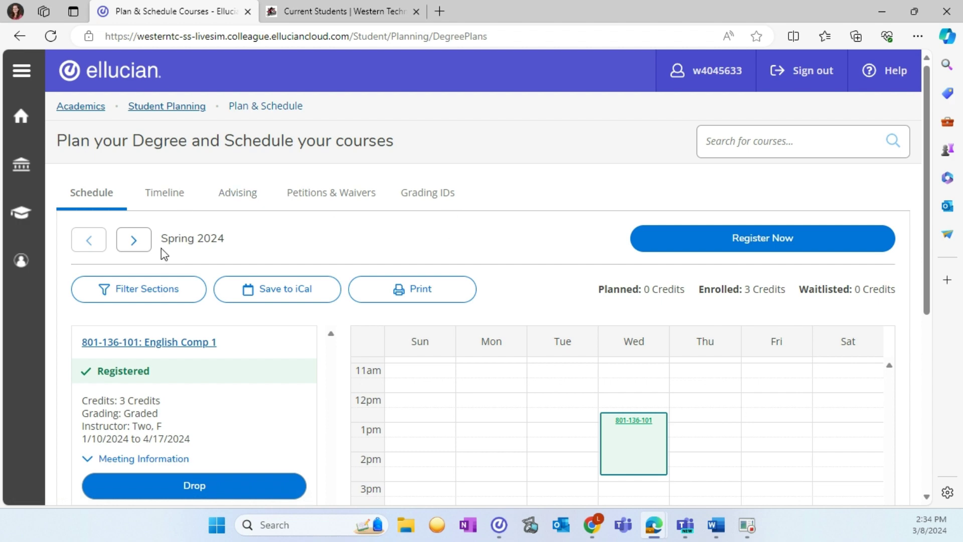
pyautogui.click(133, 241)
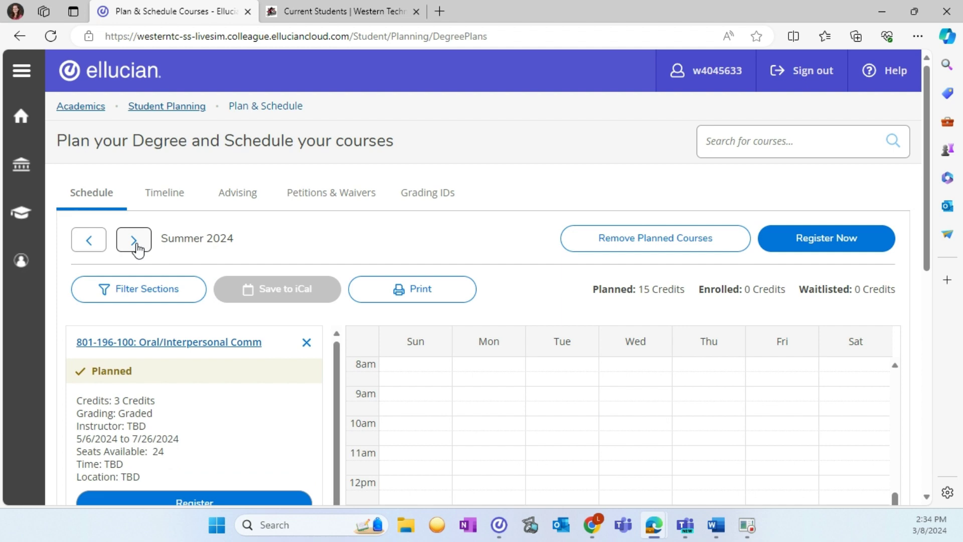
pyautogui.scroll(-1, 388, 235)
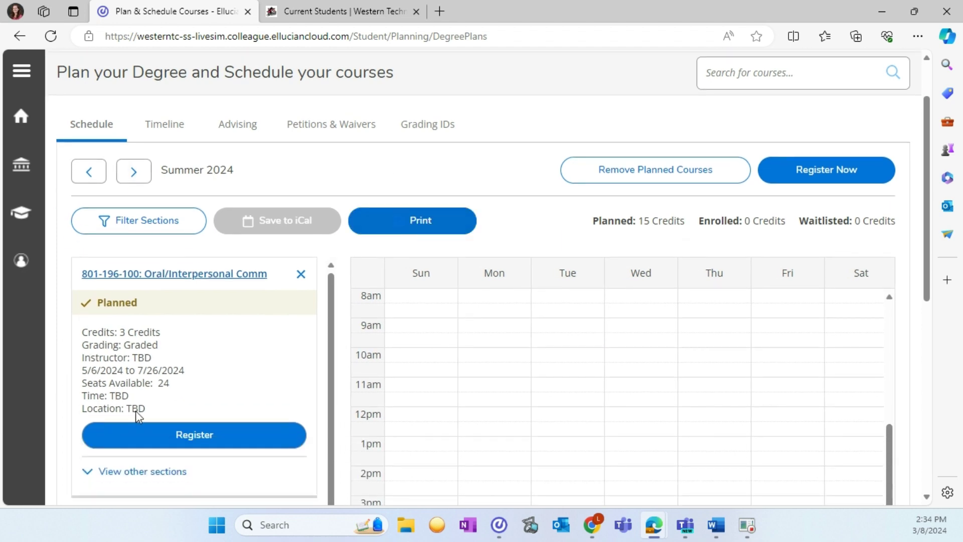
pyautogui.scroll(-1, 157, 316)
pyautogui.scroll(-1, 160, 306)
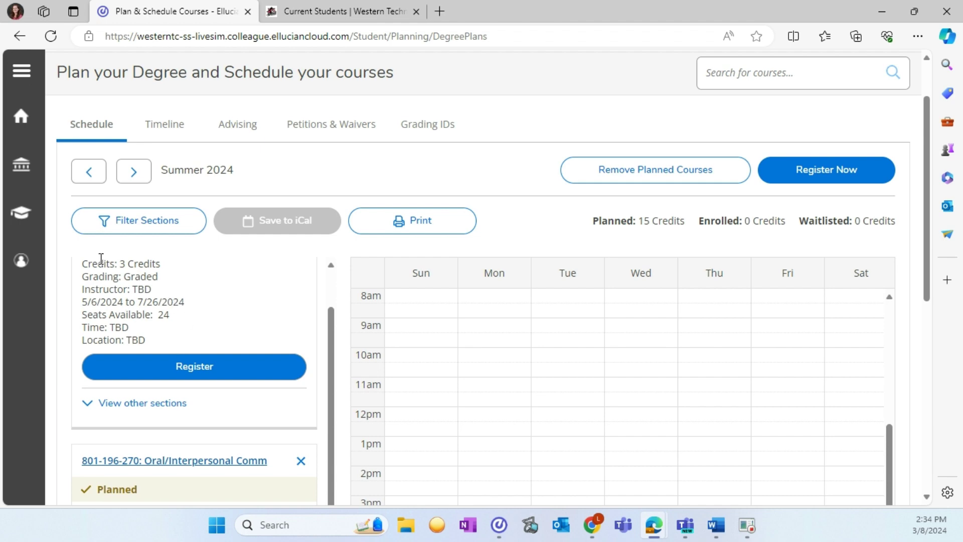
# Expand the other sections of courses 801-196-100, 801-196-270 and 801-196-271.
pyautogui.click(155, 404)
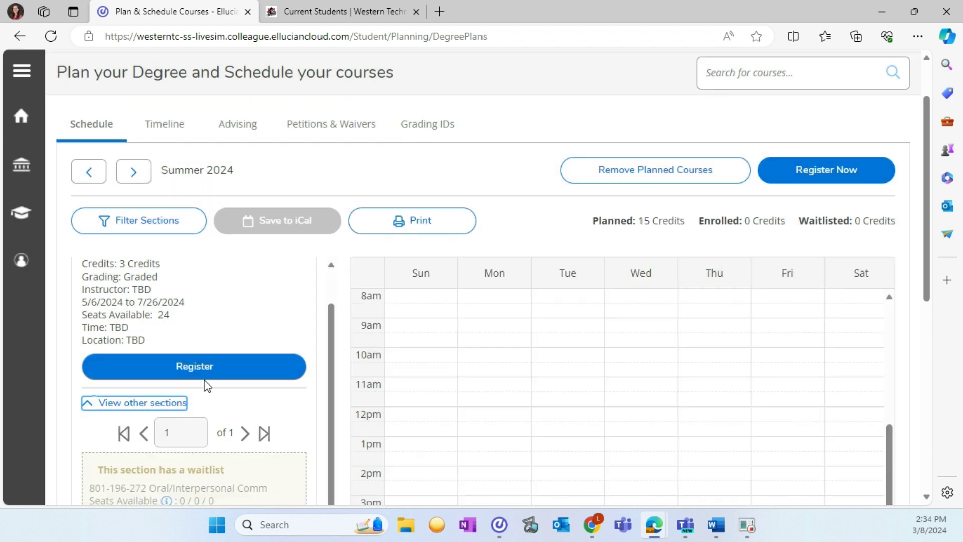
pyautogui.scroll(-8, 275, 391)
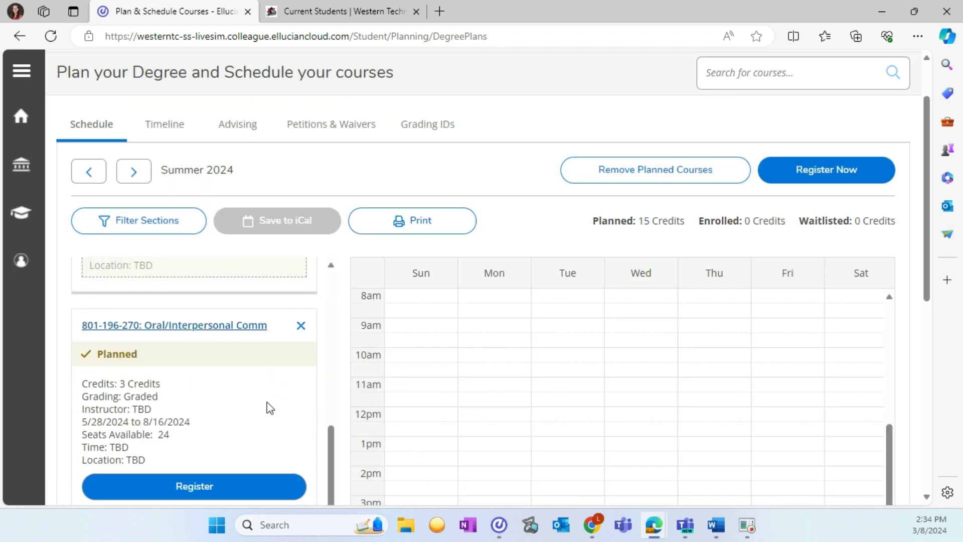
pyautogui.scroll(-2, 267, 407)
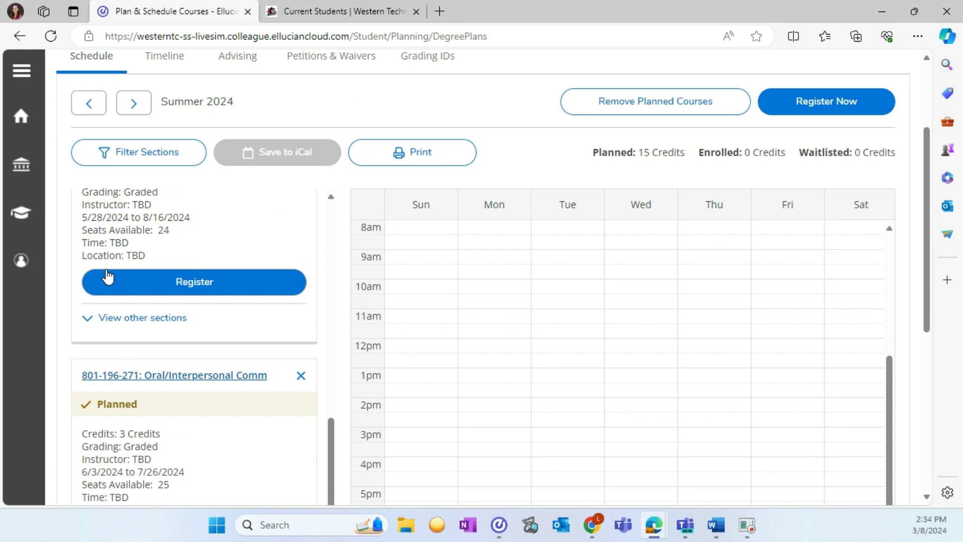
pyautogui.click(121, 319)
pyautogui.scroll(-5, 226, 374)
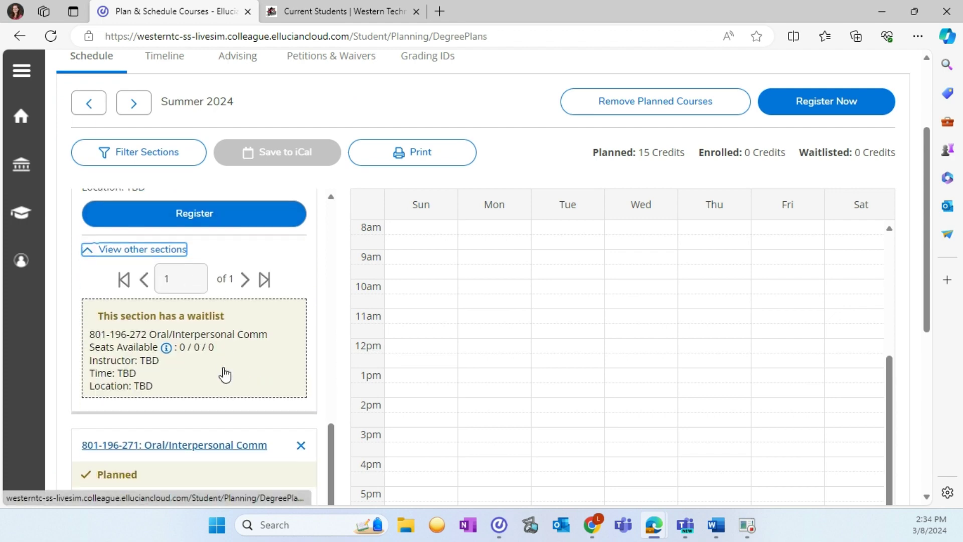
pyautogui.click(165, 391)
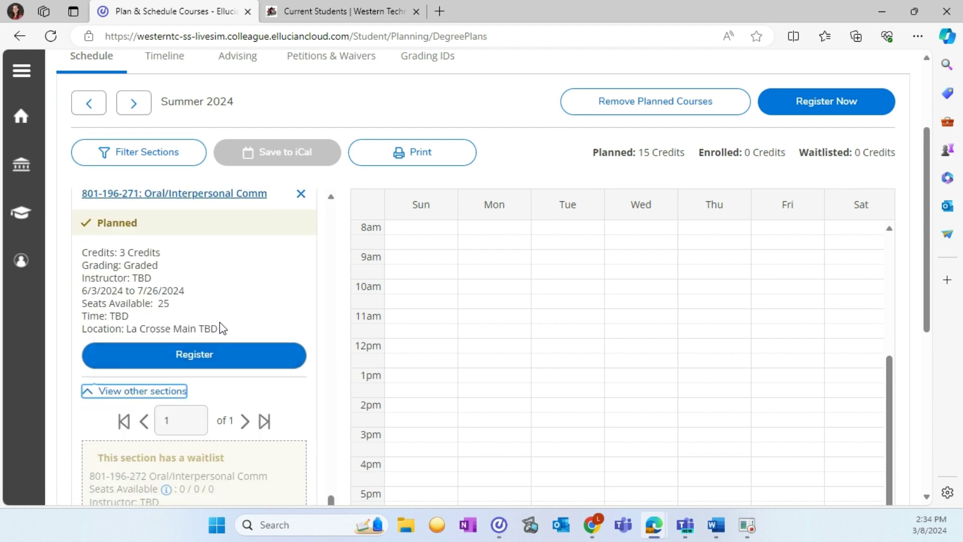
pyautogui.scroll(-2, 221, 327)
pyautogui.scroll(-5, 179, 462)
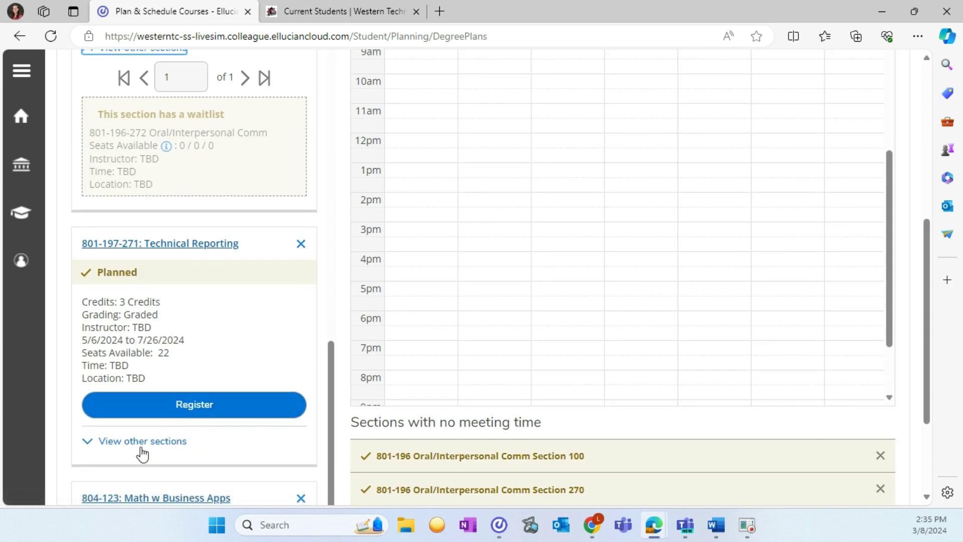
# Add Technical Reporting section 801-197-270 to the Summer 2024 schedule.
pyautogui.click(140, 443)
pyautogui.scroll(-4, 237, 332)
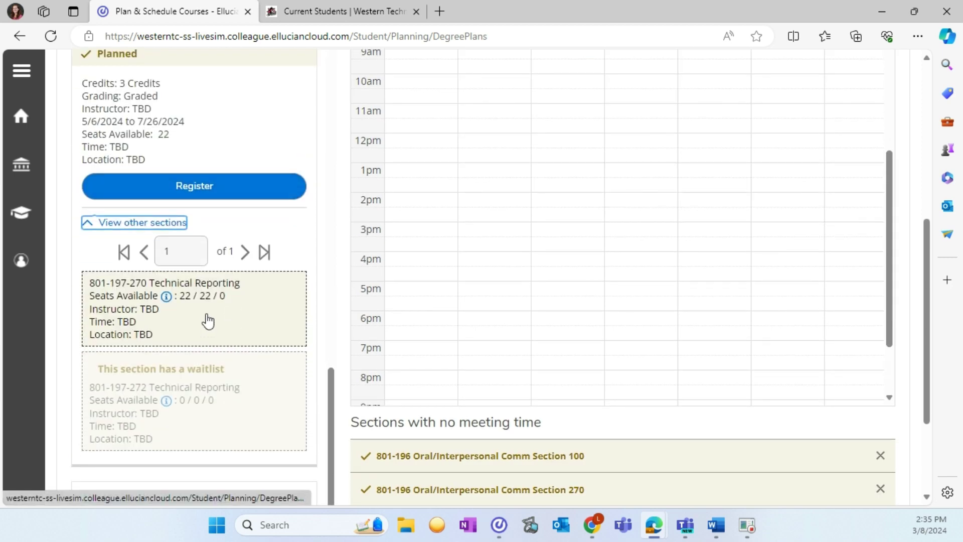
pyautogui.click(208, 321)
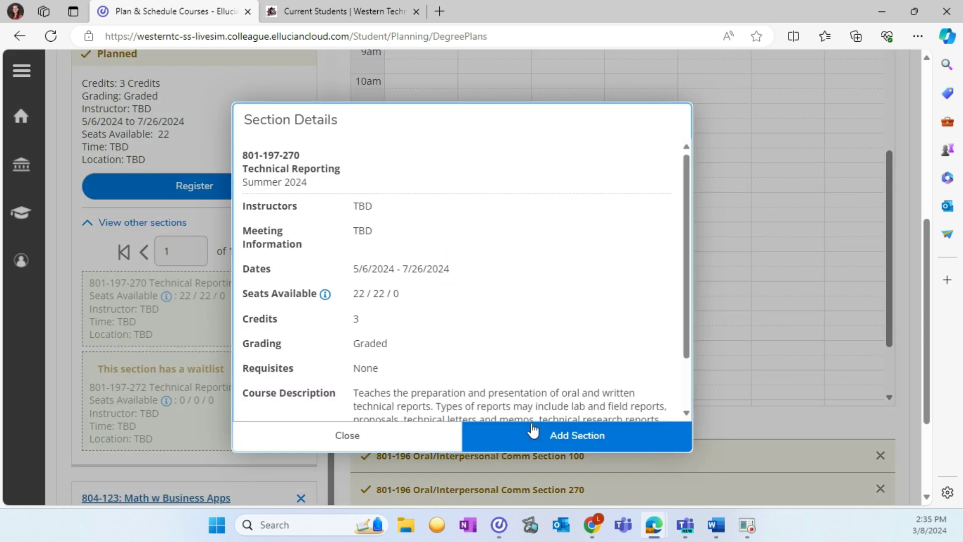
pyautogui.click(535, 427)
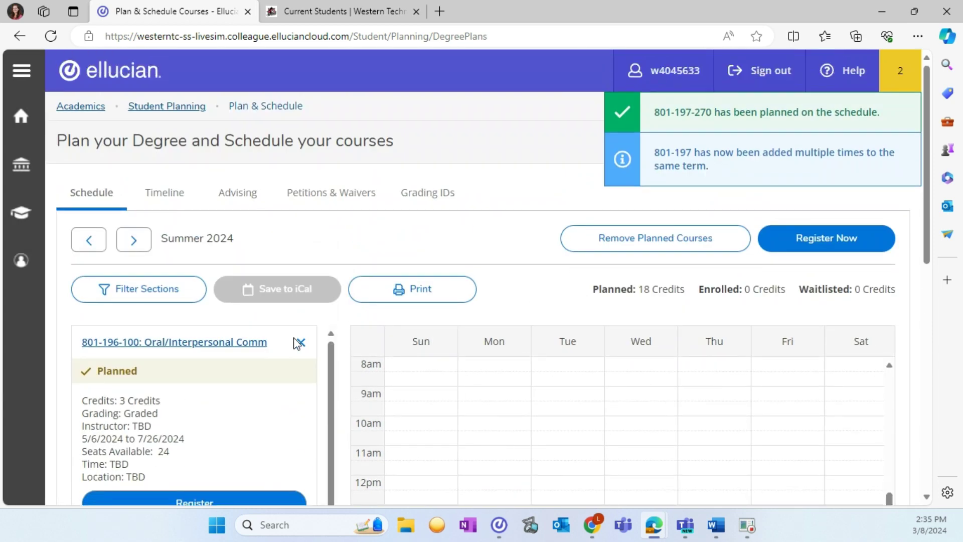
pyautogui.scroll(-3, 316, 341)
# Expand the other sections of 804-123 Math w Business Apps and add section 804-123-271.
pyautogui.scroll(-10, 344, 373)
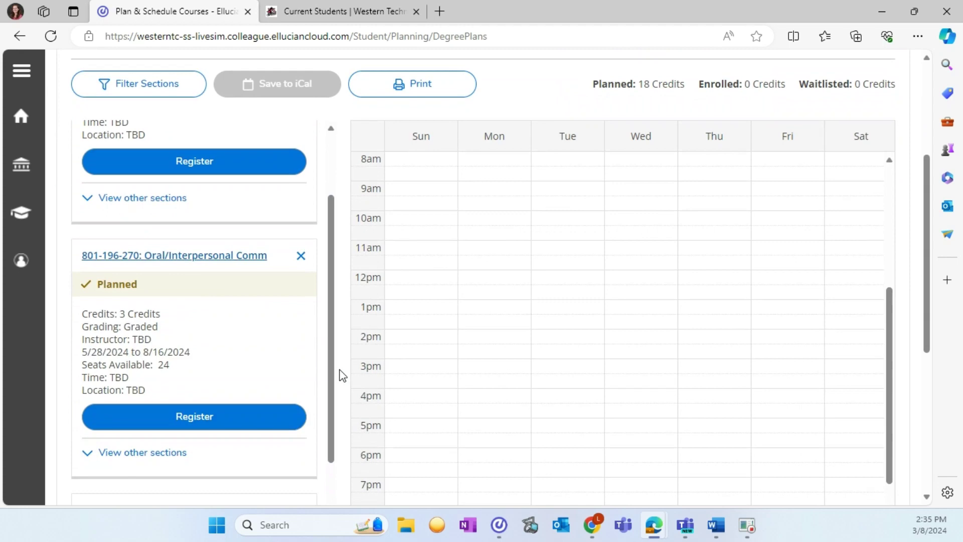
pyautogui.scroll(-5, 321, 388)
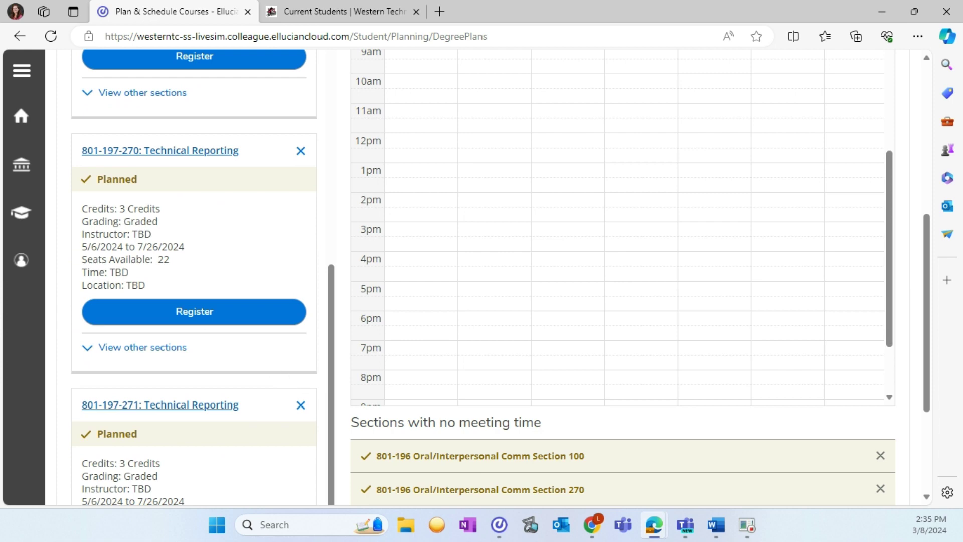
pyautogui.scroll(-7, 149, 314)
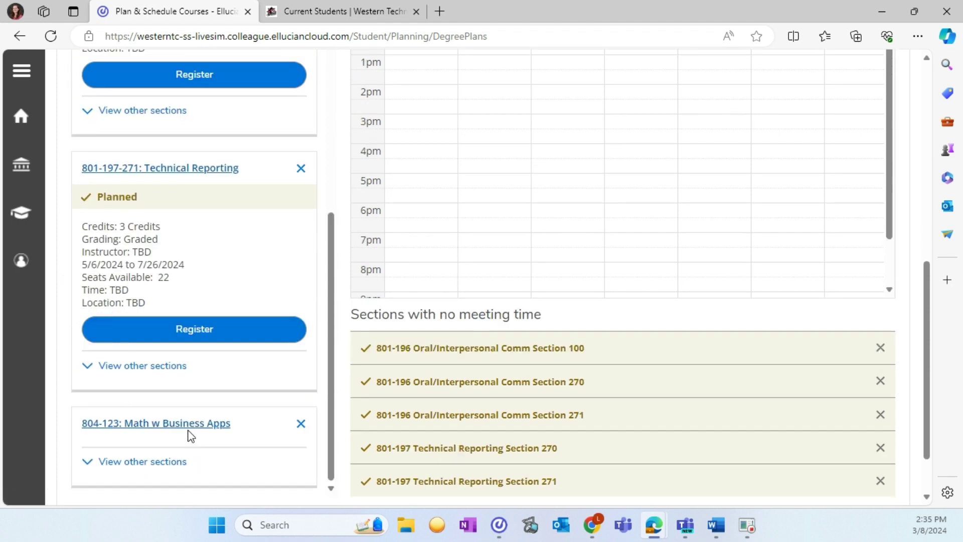
pyautogui.scroll(-1, 190, 435)
pyautogui.click(175, 433)
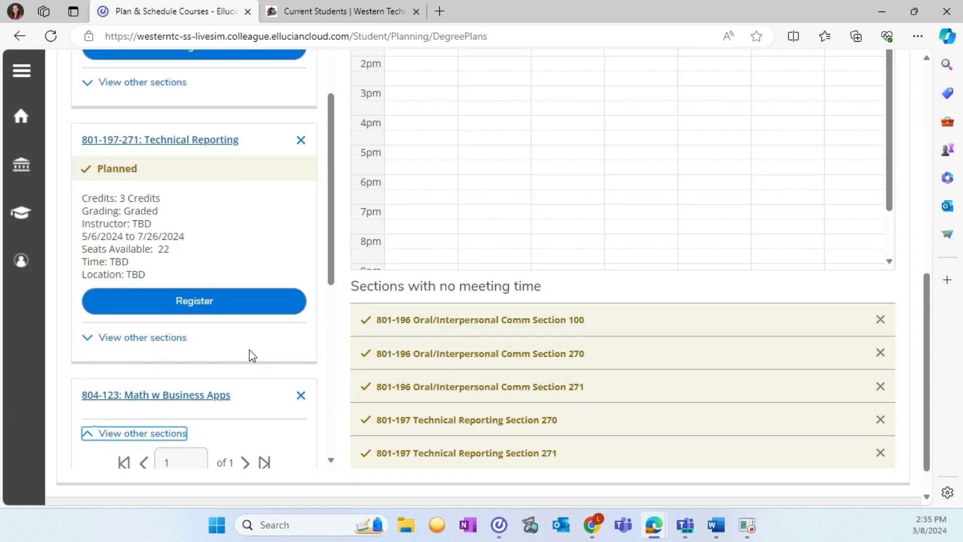
pyautogui.scroll(-5, 251, 359)
pyautogui.click(228, 344)
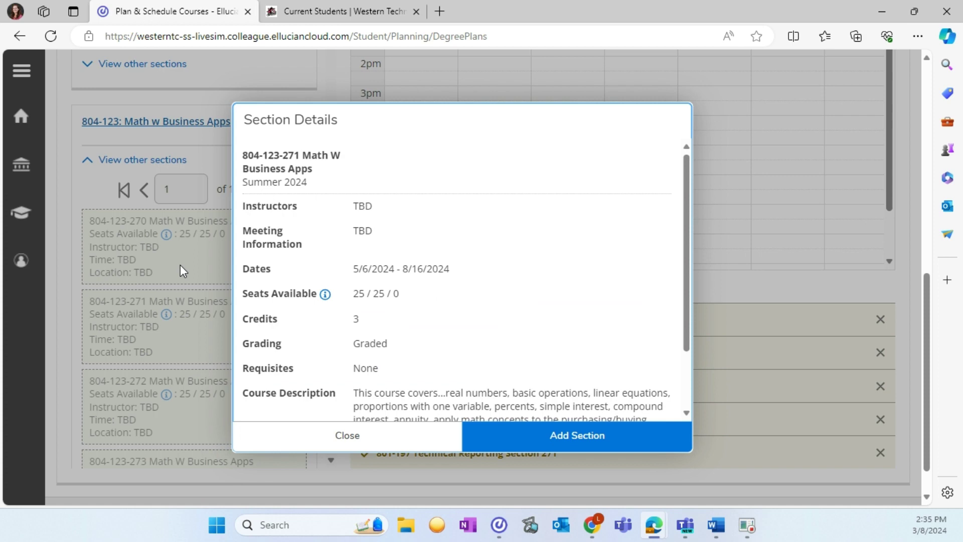
pyautogui.click(538, 442)
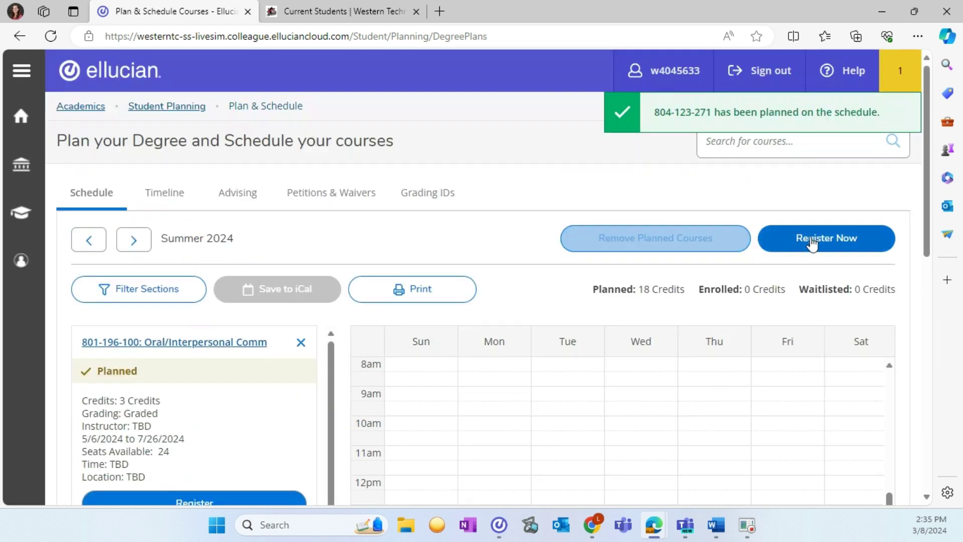
# Register all planned Summer 2024 courses and dismiss the three repeat-course warnings.
pyautogui.click(827, 243)
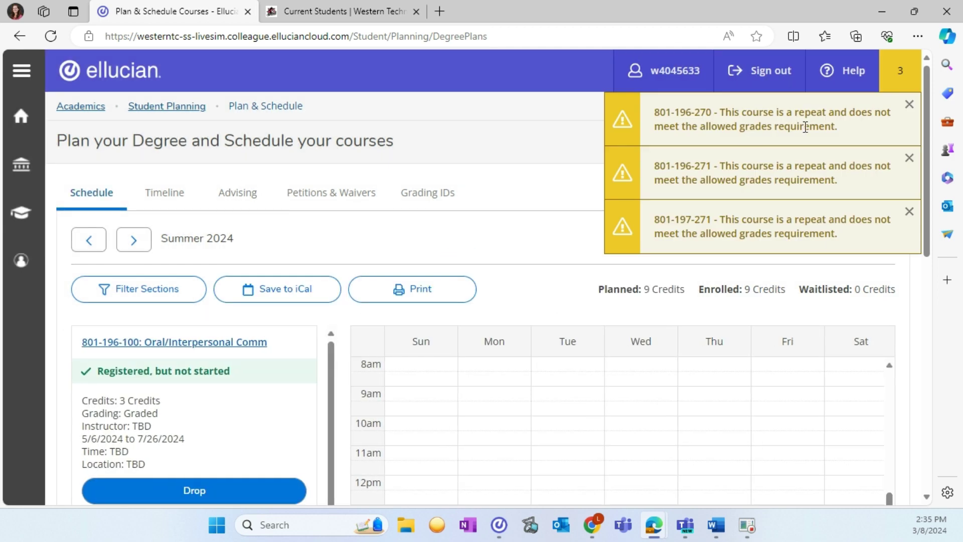
pyautogui.click(900, 84)
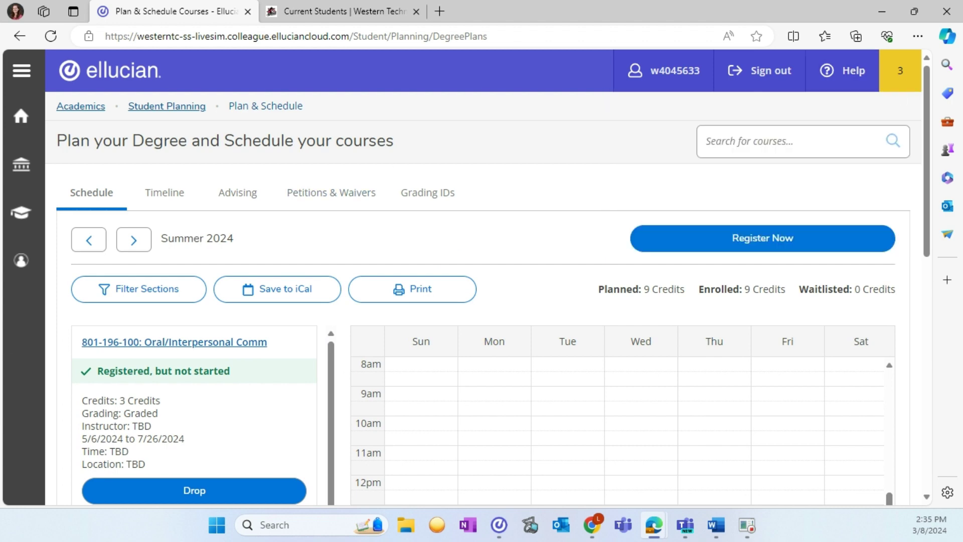